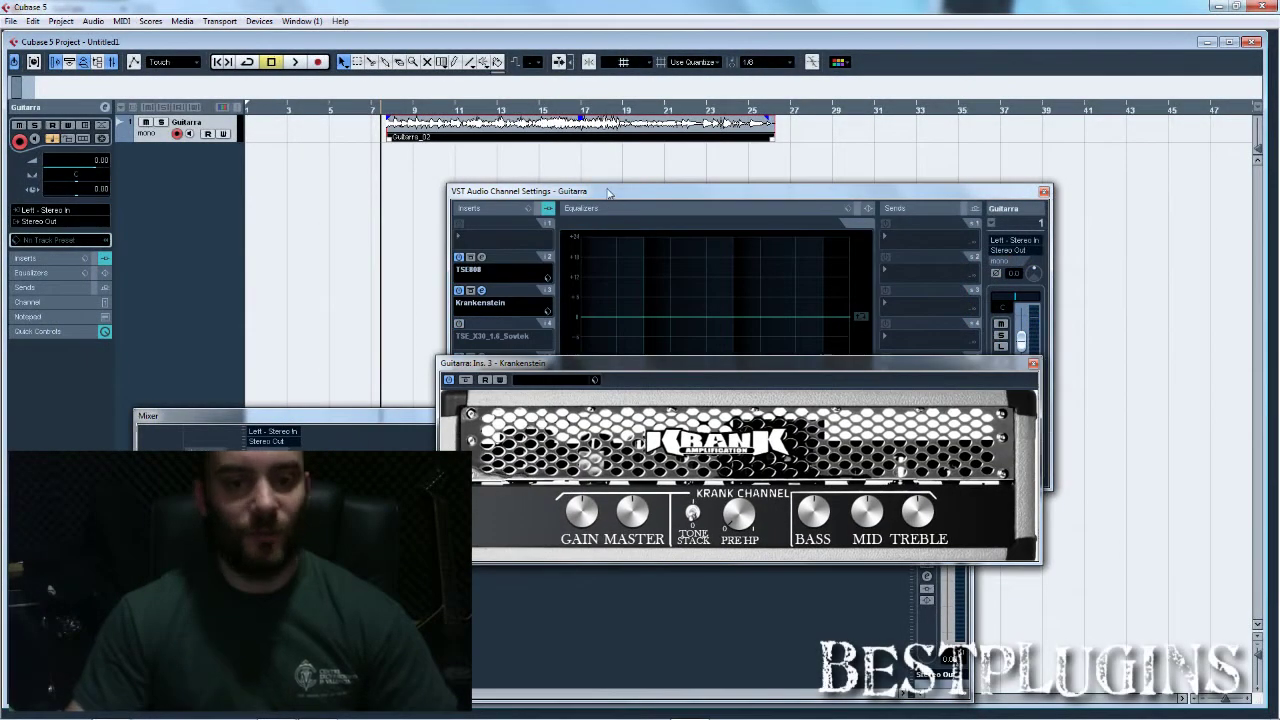
# Step: Move the Guitarra channel settings left, place the Krankenstein amp beside it, and open the TSE808 editor
pyautogui.moveTo(607, 192); pyautogui.dragTo(223, 211)
pyautogui.moveTo(732, 363); pyautogui.dragTo(803, 258)
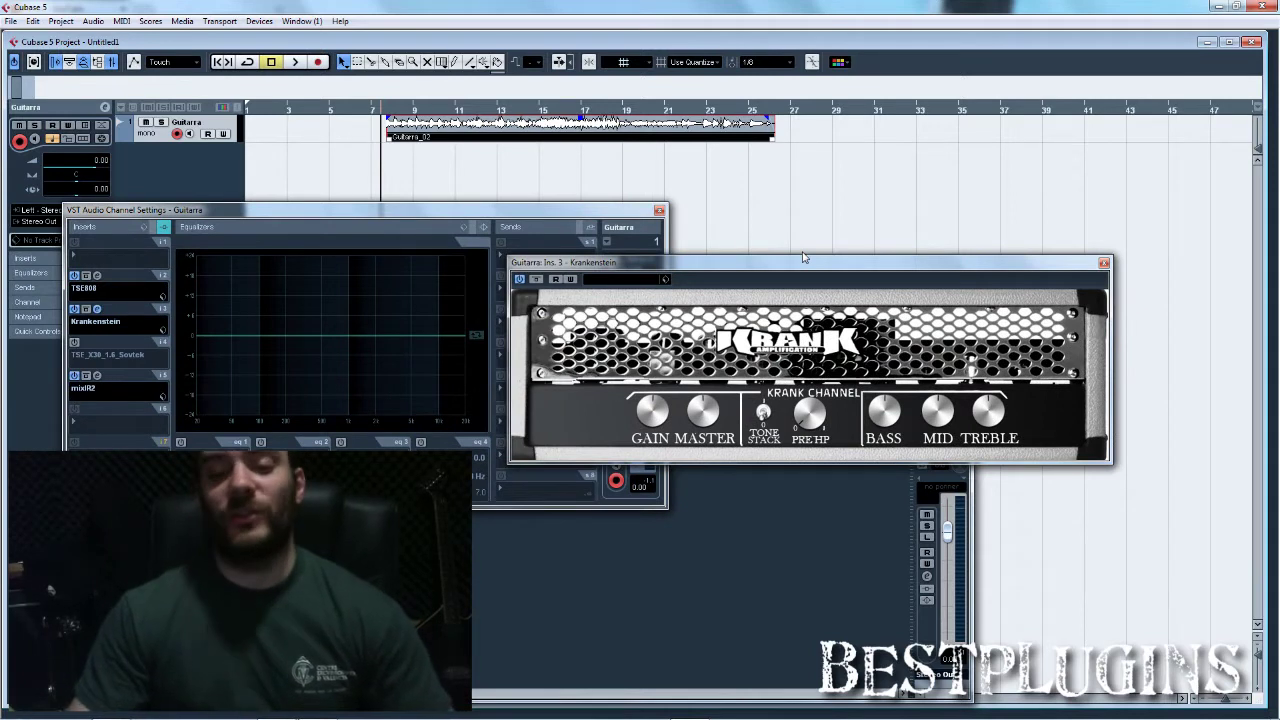
pyautogui.moveTo(800, 265); pyautogui.dragTo(787, 259)
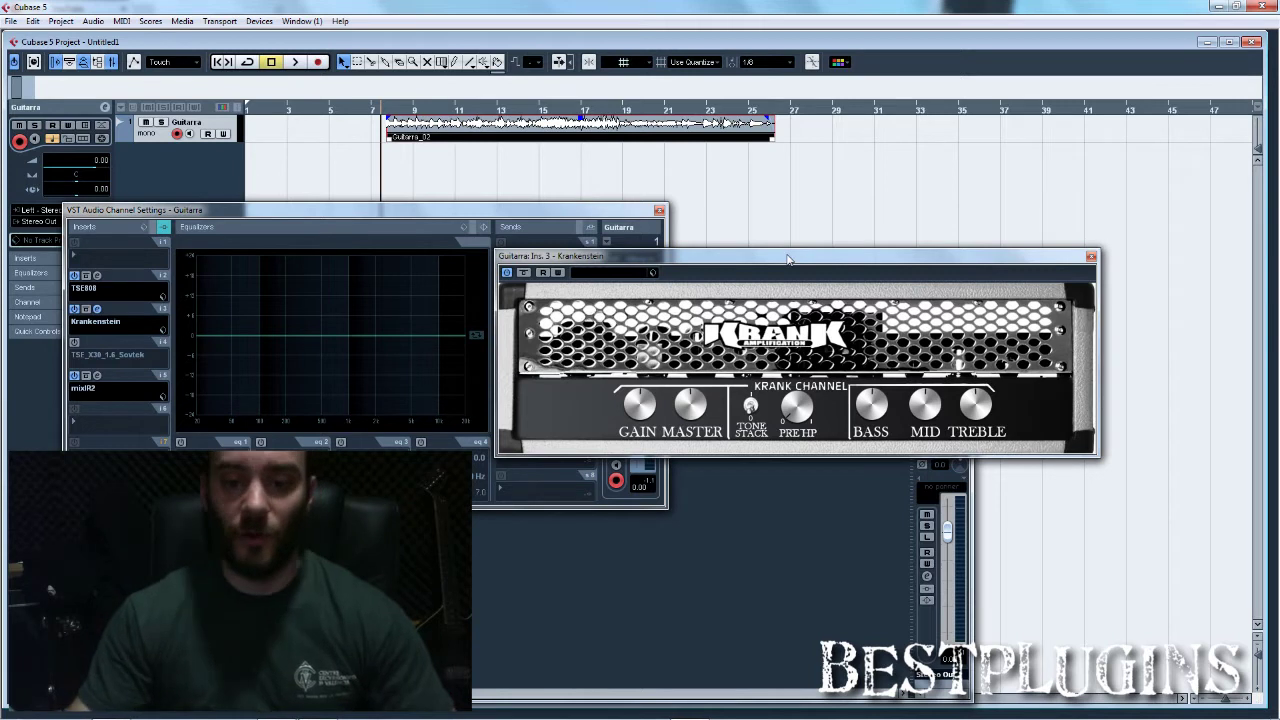
pyautogui.moveTo(787, 259); pyautogui.dragTo(743, 279)
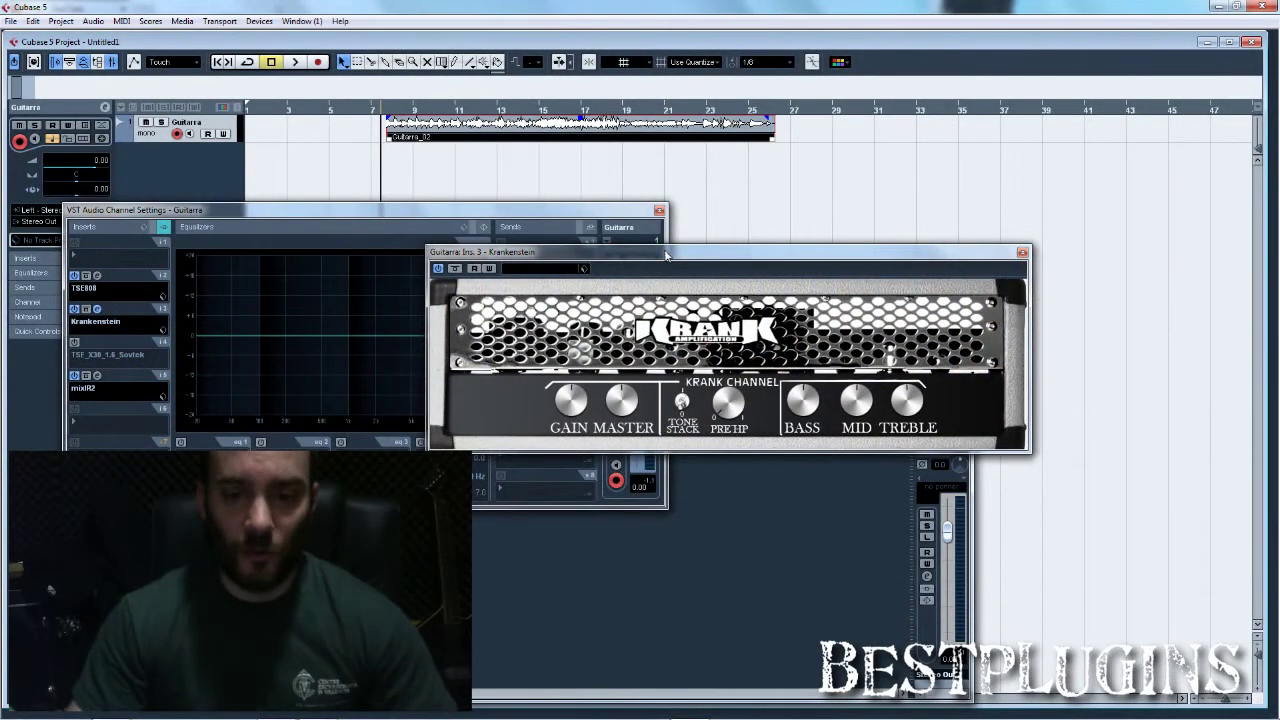
pyautogui.click(97, 277)
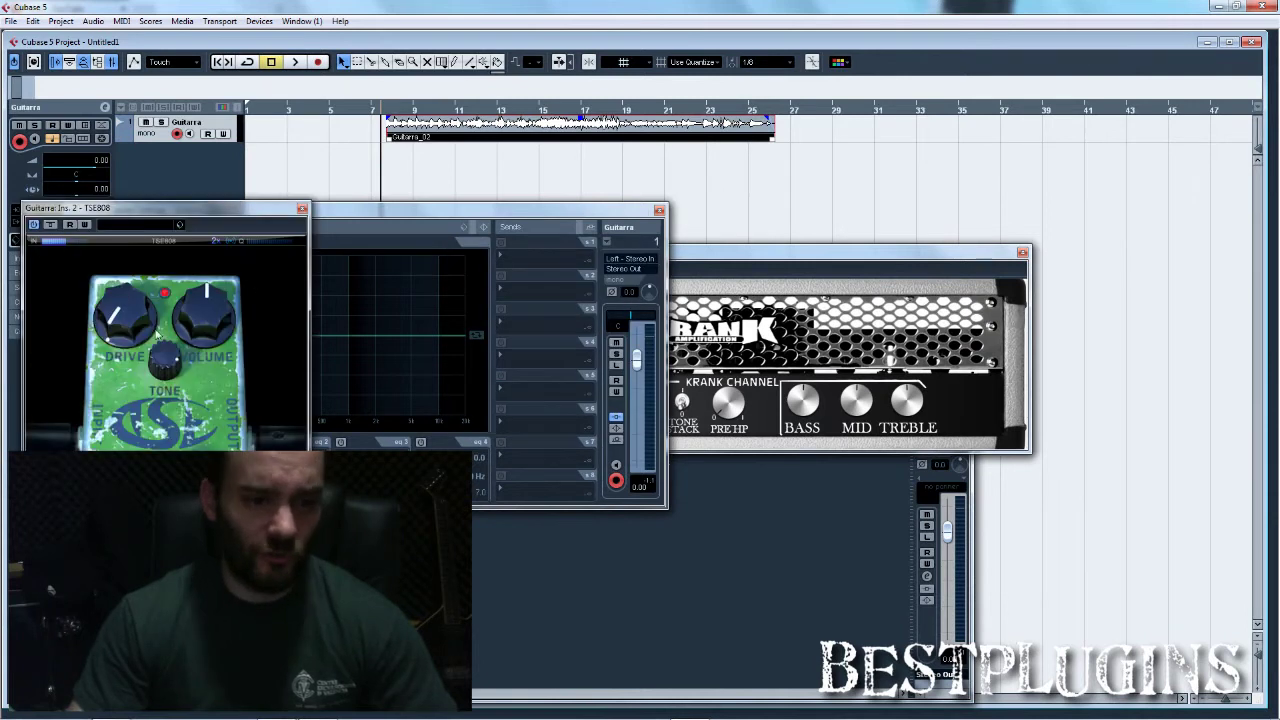
# Step: Close the TSE808 editor, reposition the Krankenstein amp, and open the mixIR2 editor
pyautogui.click(302, 209)
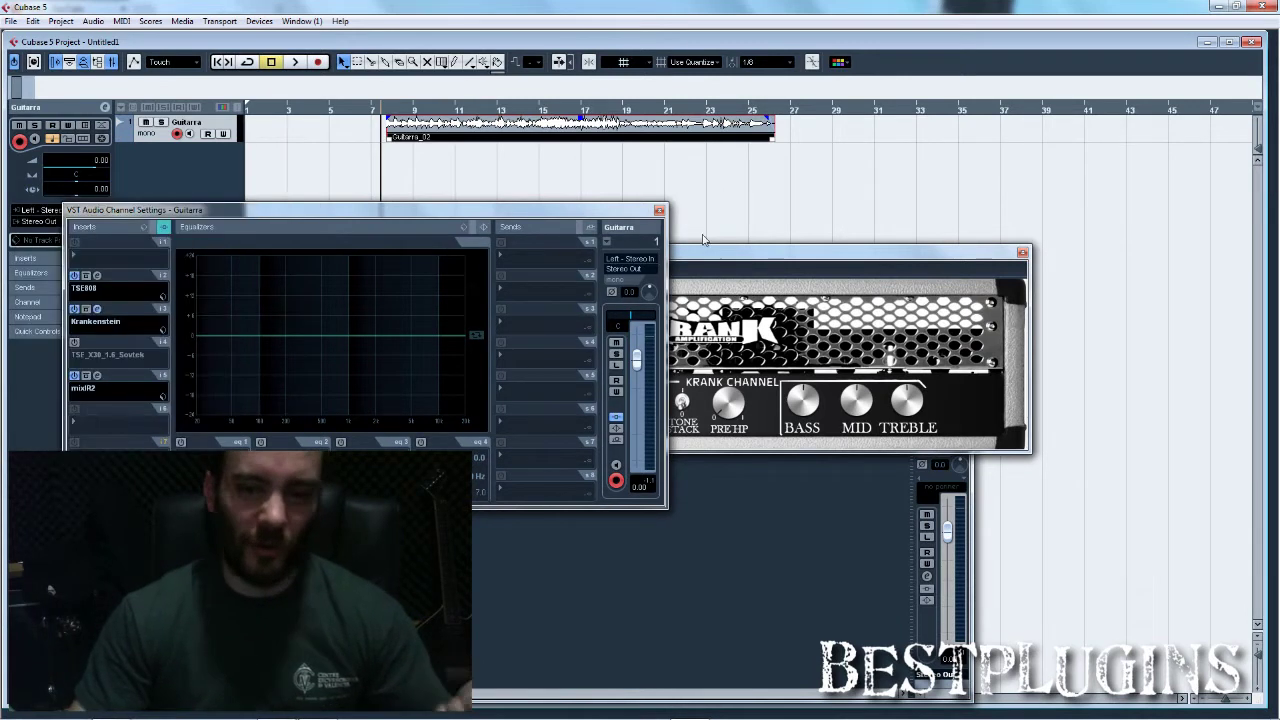
pyautogui.moveTo(702, 258); pyautogui.dragTo(581, 190)
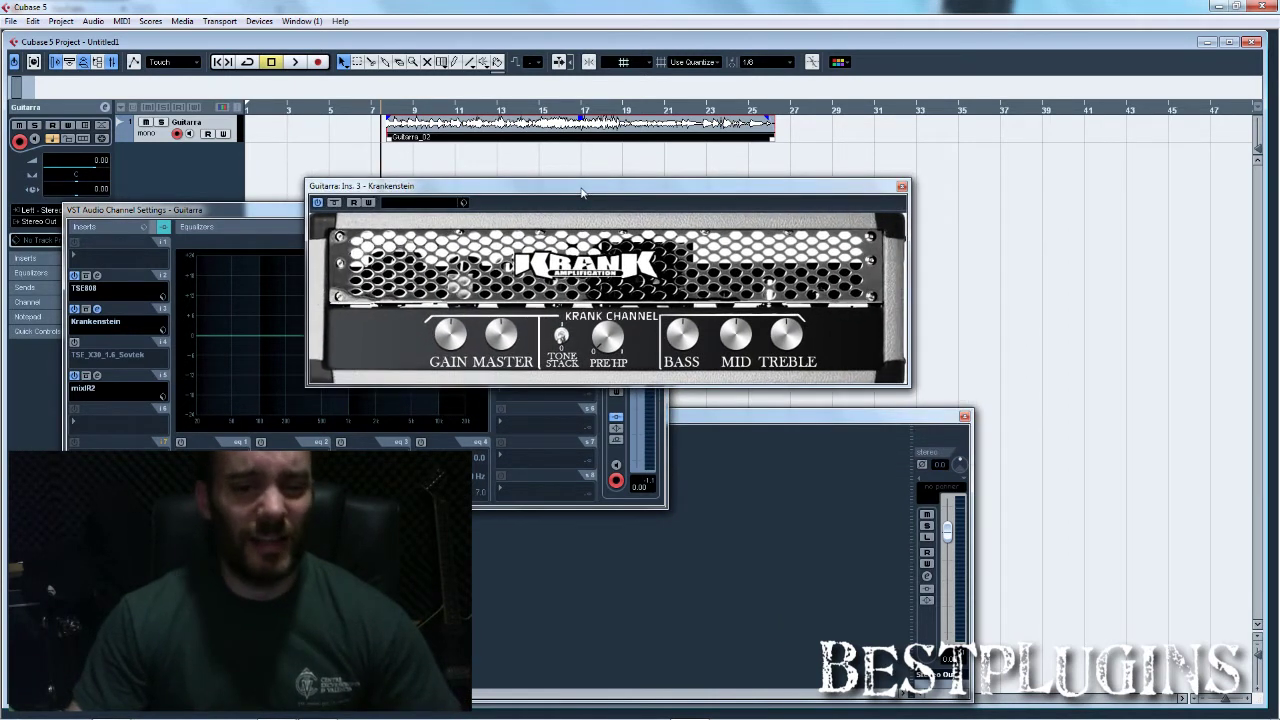
pyautogui.moveTo(582, 193); pyautogui.dragTo(752, 212)
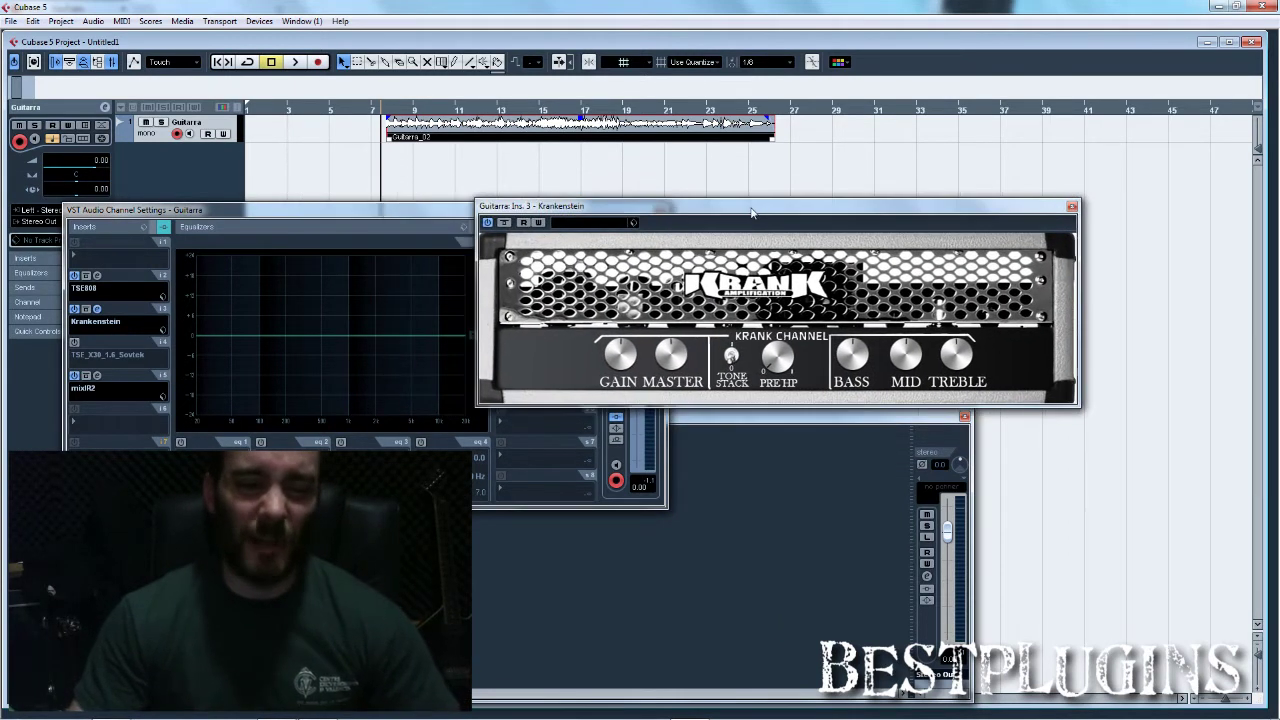
pyautogui.click(97, 375)
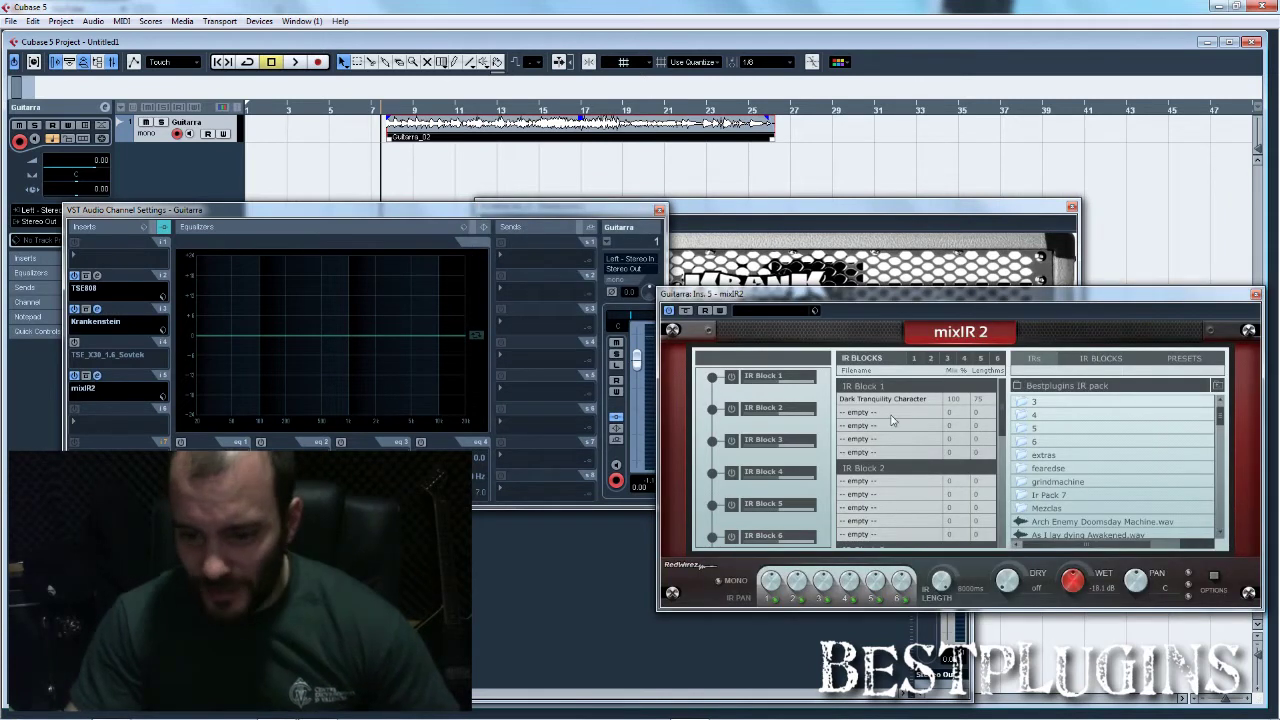
# Step: Bypass Krankenstein, enable the TSF_X30_1.6_Sovtek insert, and play the guitar through it
pyautogui.click(229, 208)
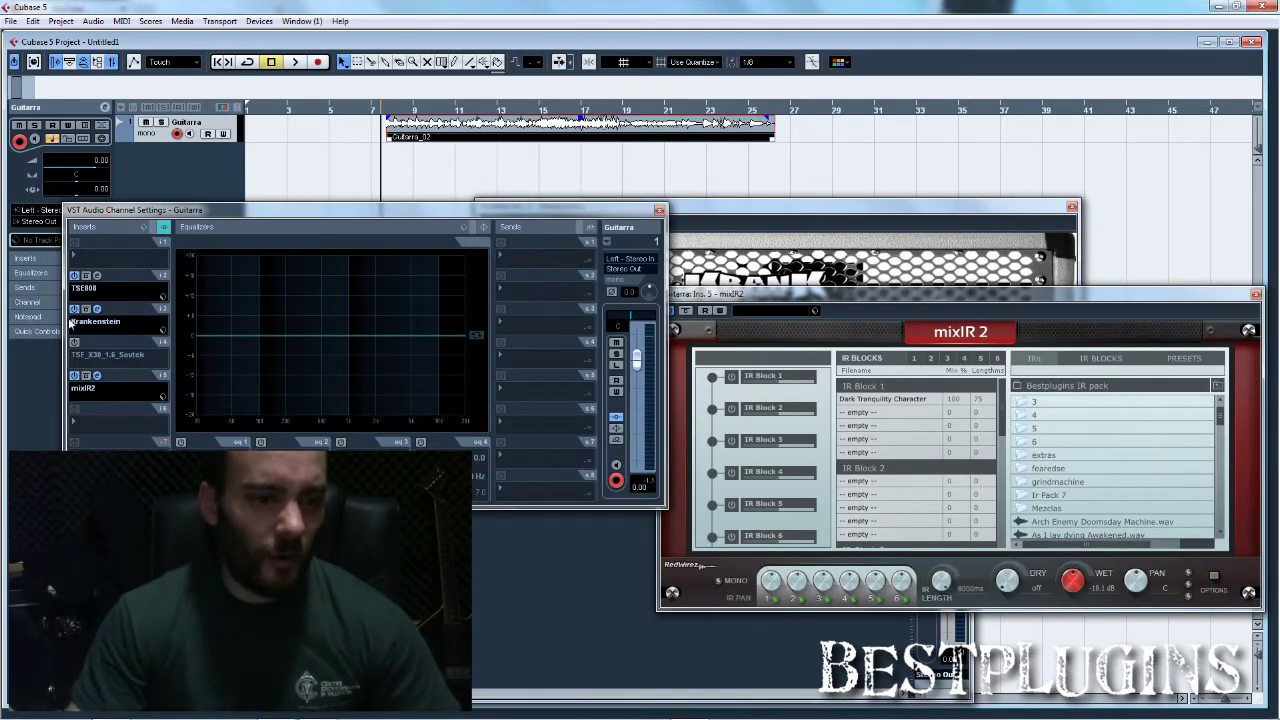
pyautogui.click(74, 308)
pyautogui.click(74, 343)
pyautogui.press('space')
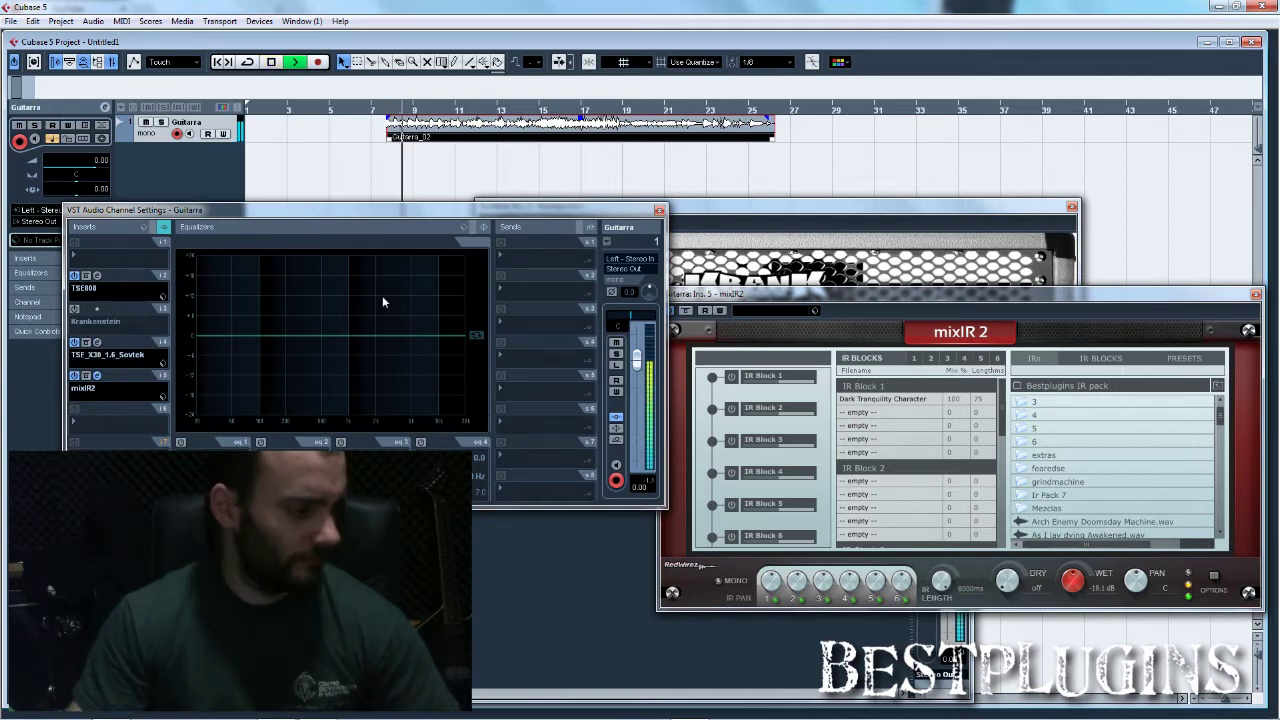
pyautogui.press('space')
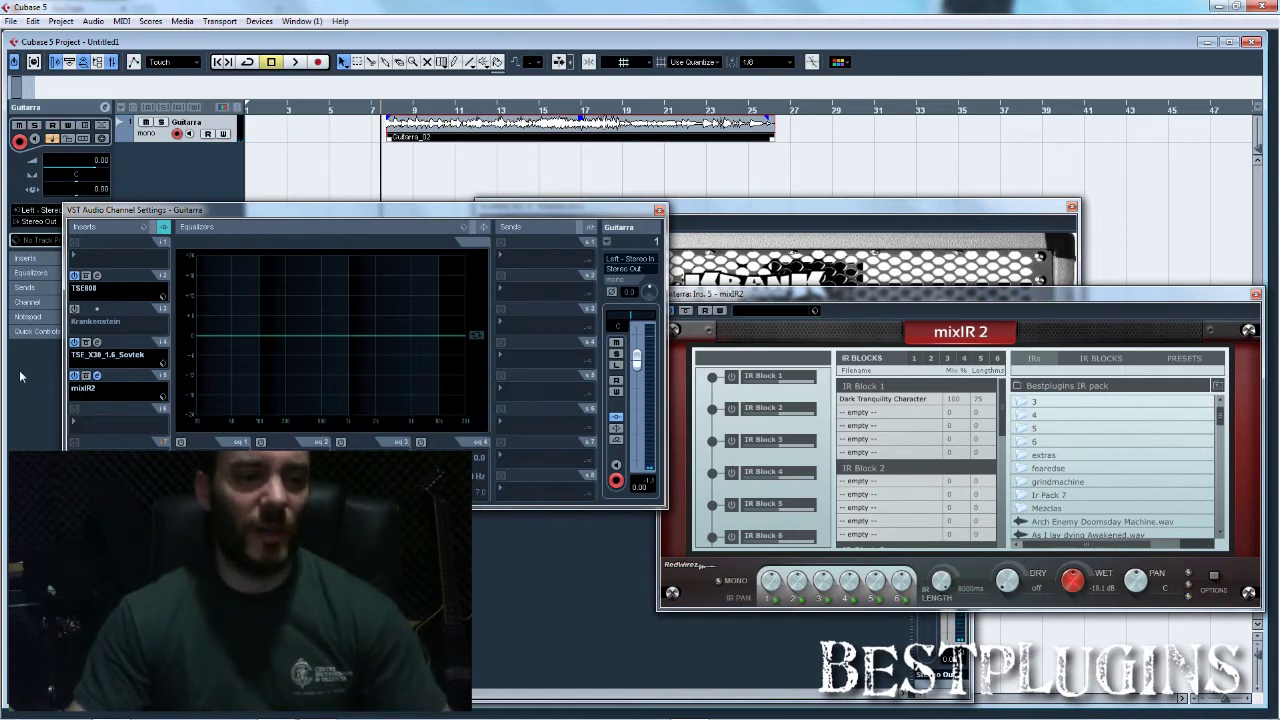
# Step: Switch TSF_X30 off, reactivate Krankenstein with its editor in front, and play the guitar through it
pyautogui.click(74, 342)
pyautogui.click(74, 309)
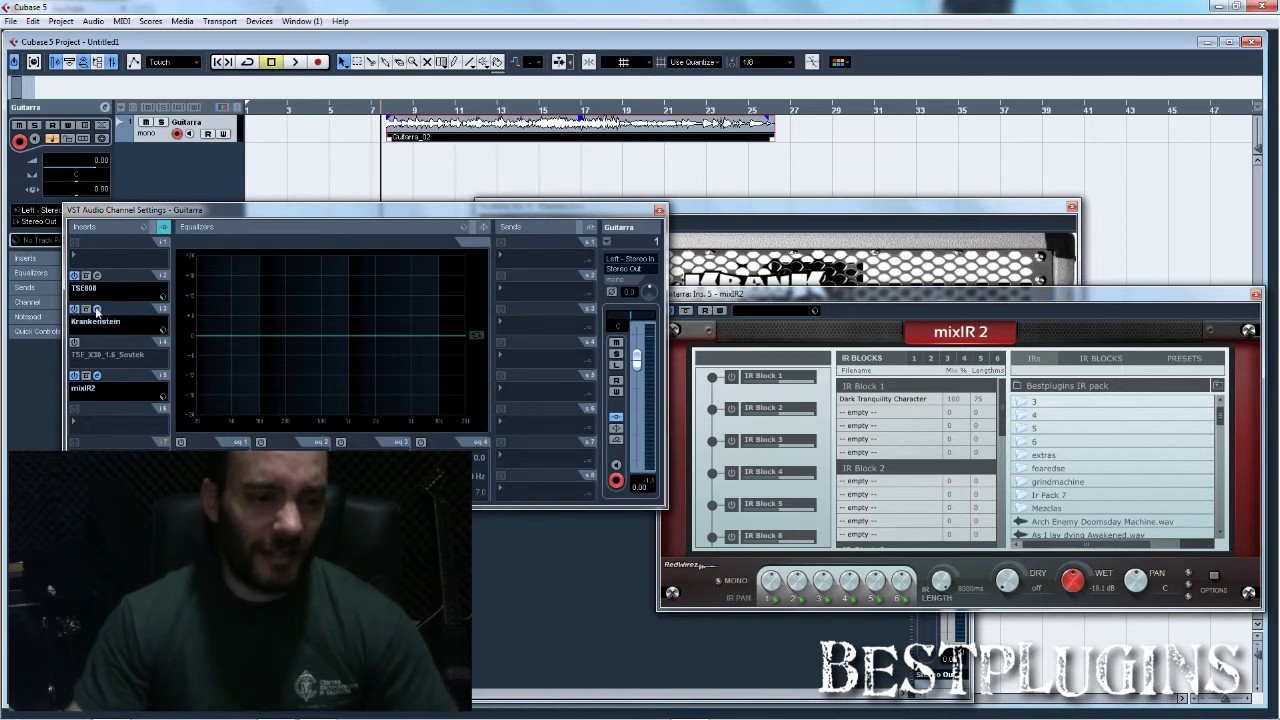
pyautogui.click(805, 212)
pyautogui.press('space')
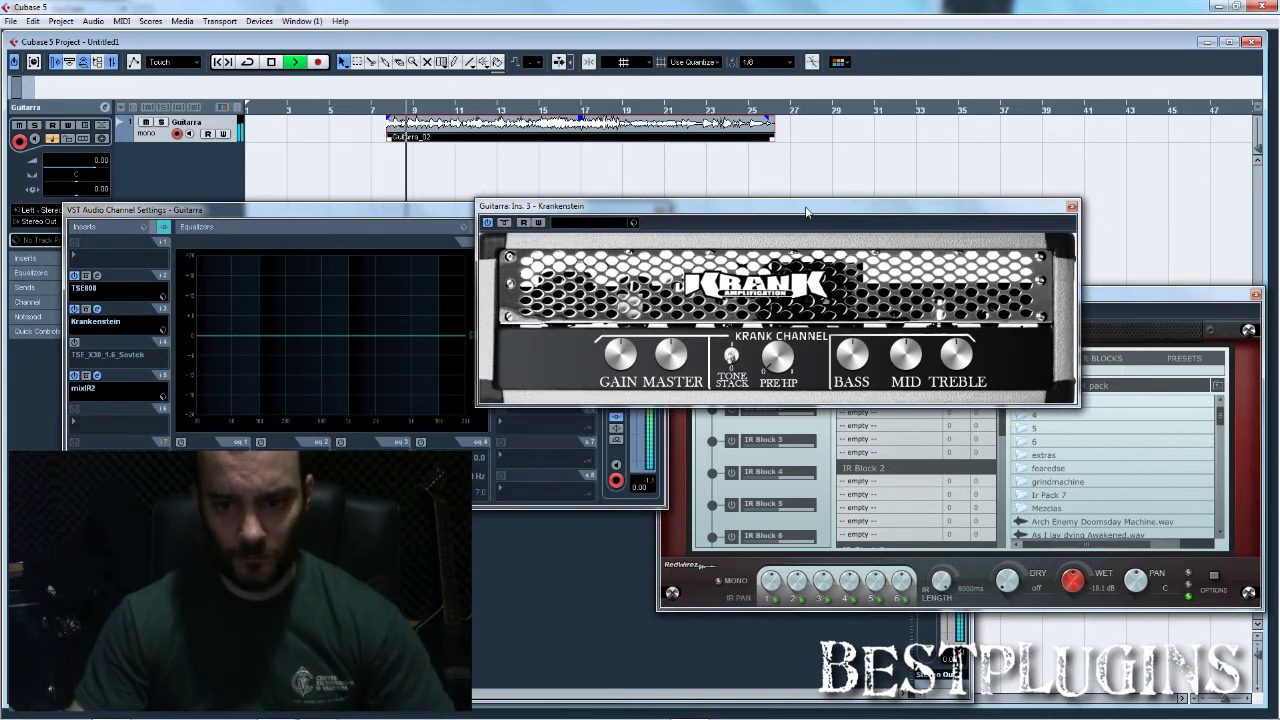
pyautogui.press('space')
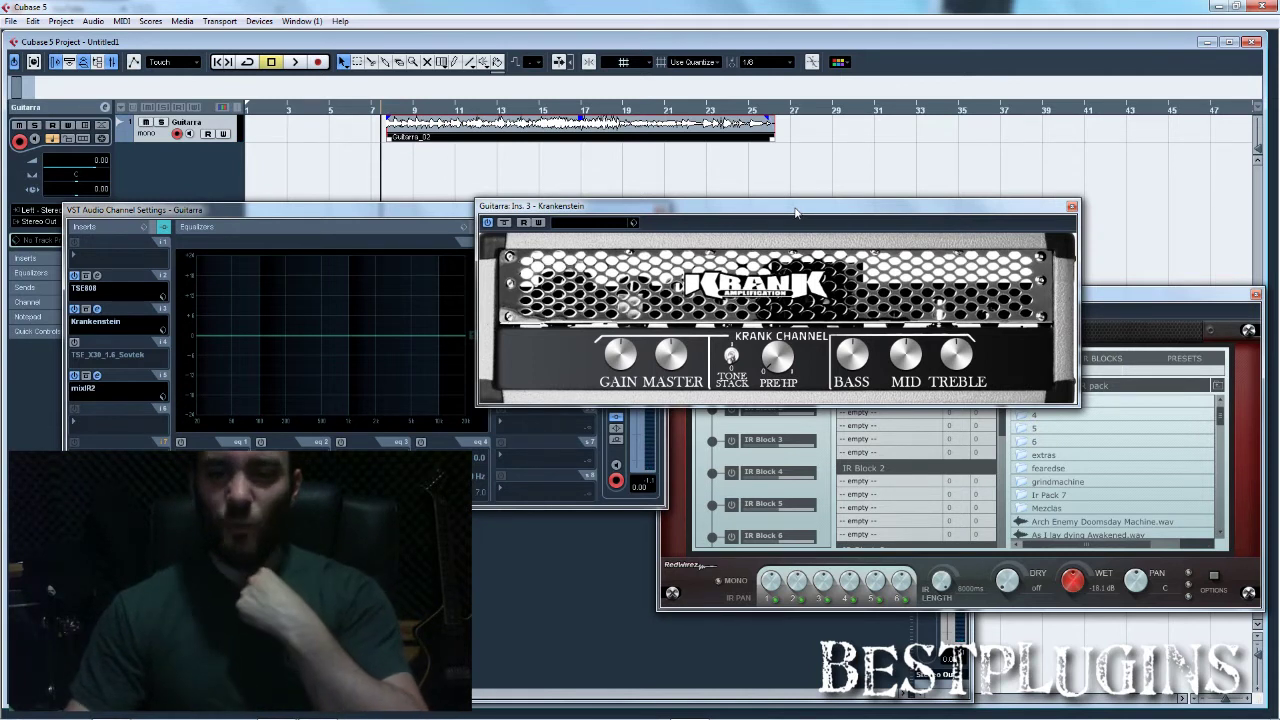
# Step: Reposition the Krankenstein amp window, shifting it down, then up and to the right
pyautogui.moveTo(796, 212); pyautogui.dragTo(780, 232)
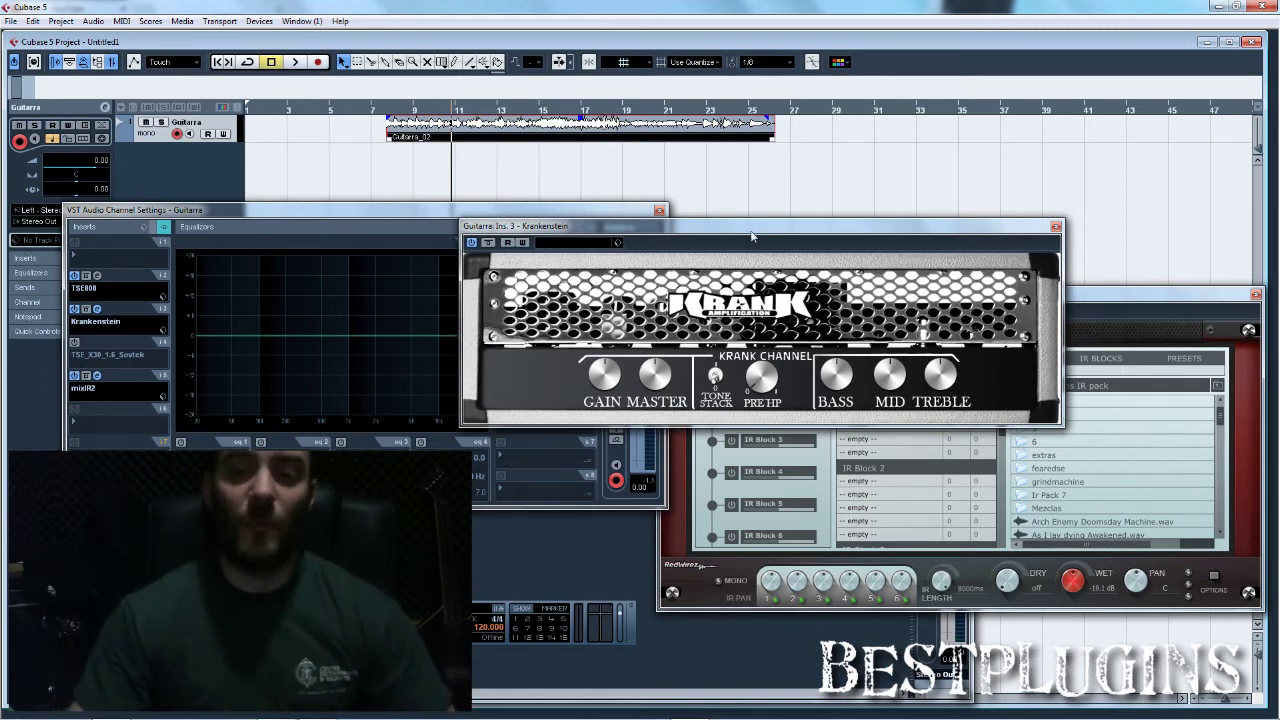
pyautogui.moveTo(752, 236); pyautogui.dragTo(810, 220)
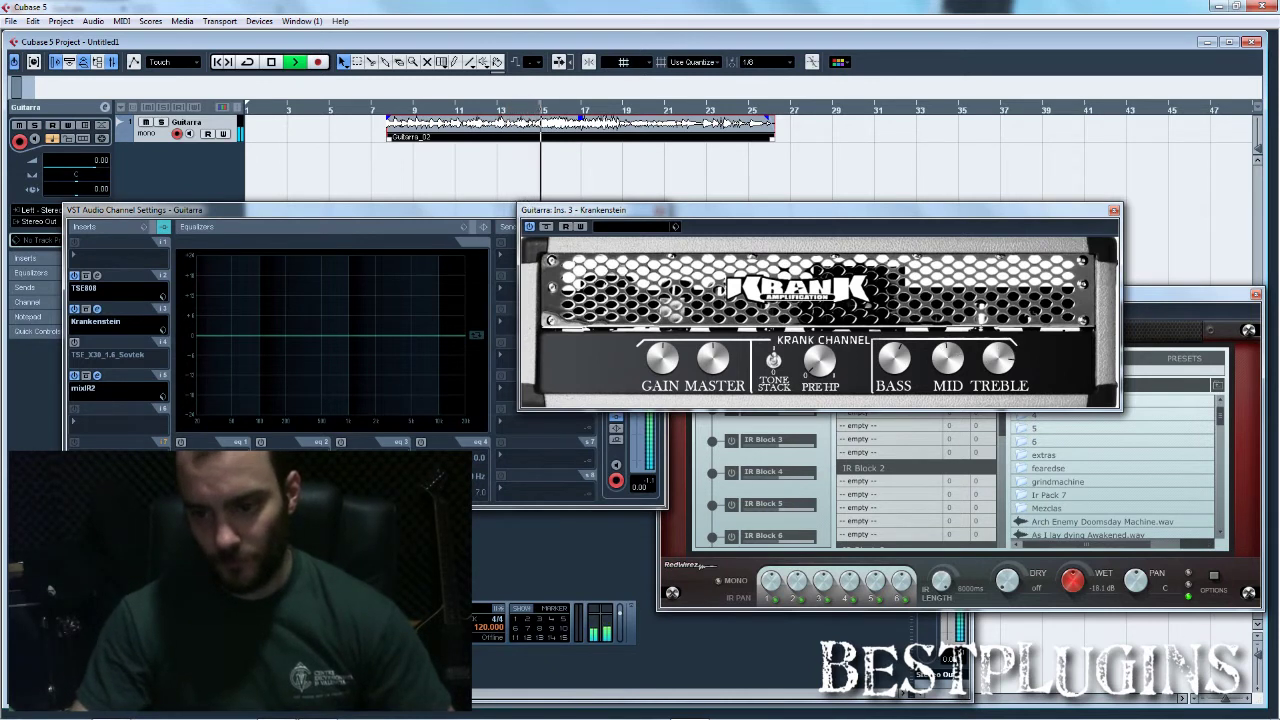
# Step: Stop playback, move the Krankenstein window left and down, and bring the Guitarra channel settings forward
pyautogui.press('space')
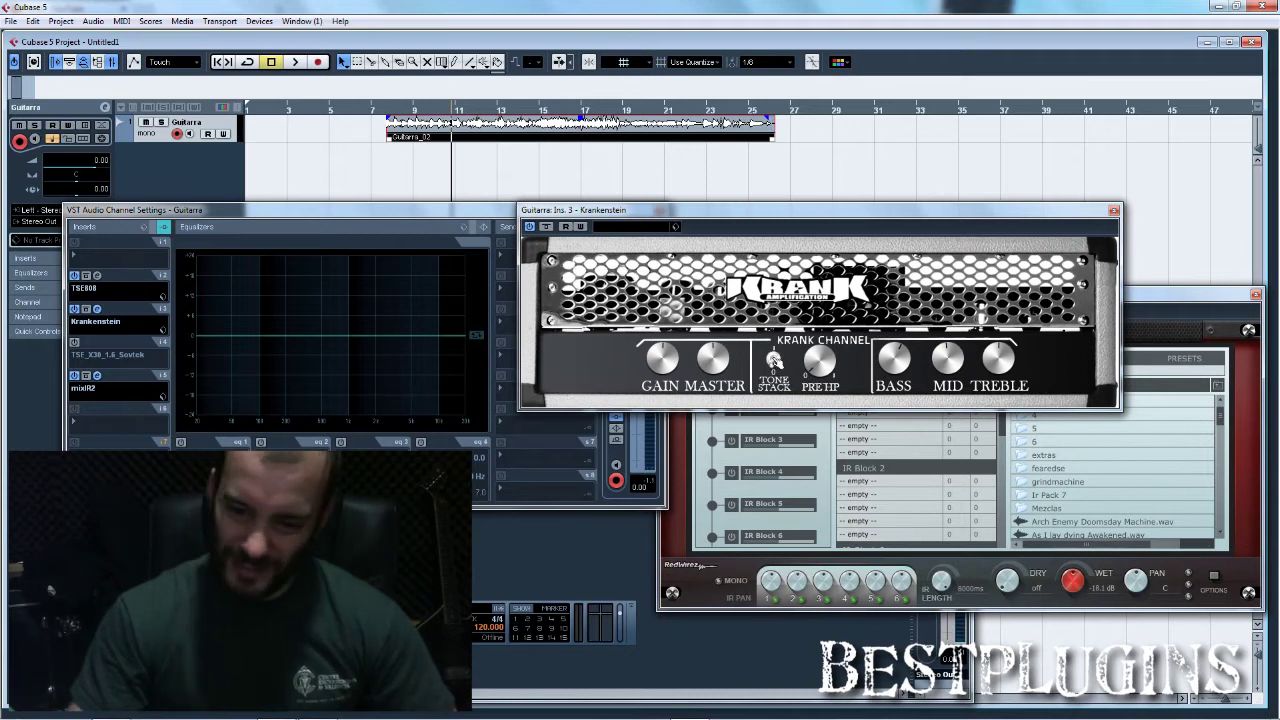
pyautogui.moveTo(920, 224); pyautogui.dragTo(881, 244)
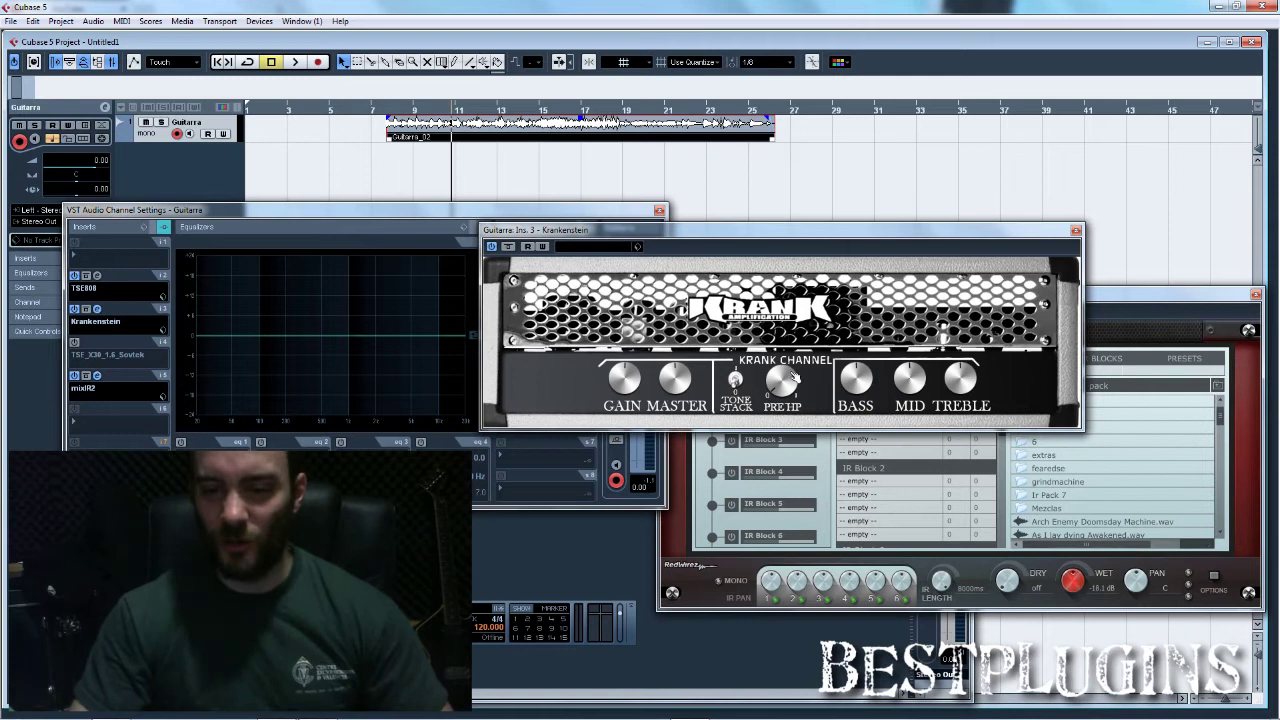
pyautogui.click(355, 210)
# Step: During playback, enable EQ band 2 and drag it into a deeper, wider mid-frequency dip
pyautogui.press('space')
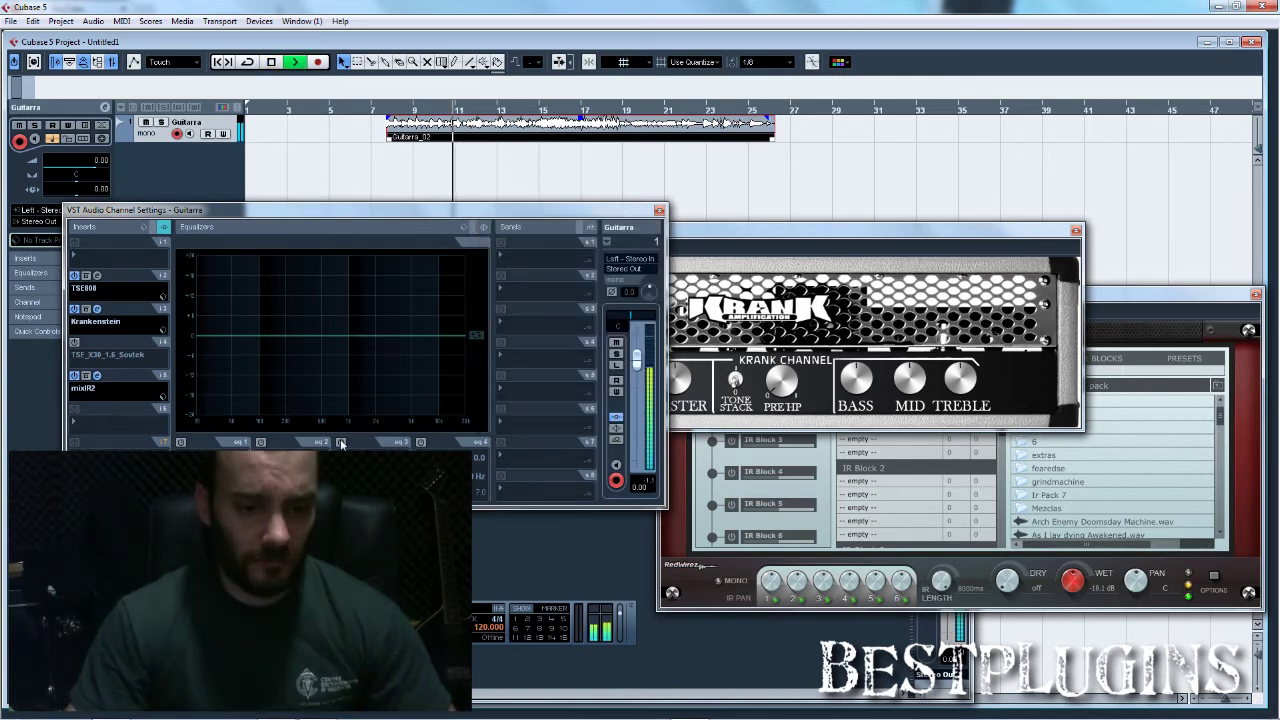
pyautogui.click(343, 342)
pyautogui.moveTo(348, 355)
pyautogui.mouseDown()
pyautogui.moveTo(331, 377)
pyautogui.moveTo(360, 377)
pyautogui.moveTo(335, 365)
pyautogui.mouseUp()
# Step: Open the Mixer with F3, stop playback, and switch off the band-2 mid dip to compare
pyautogui.press('F3')
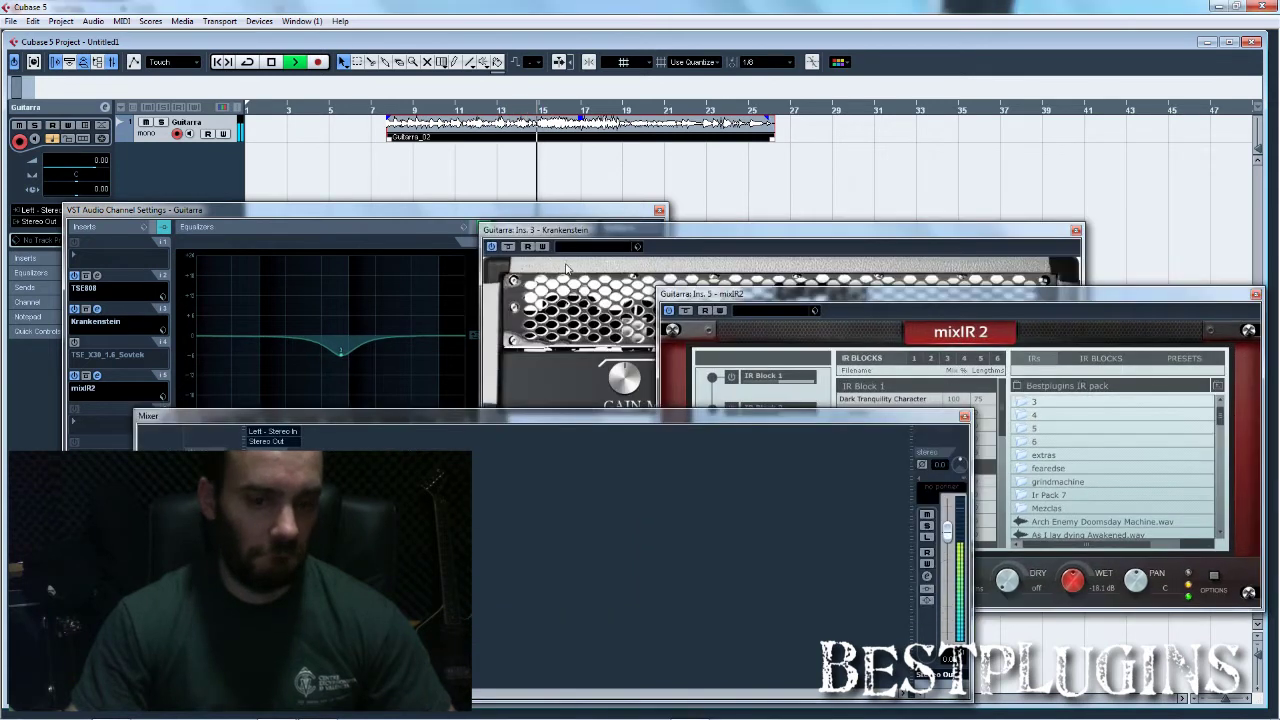
pyautogui.click(438, 217)
pyautogui.press('space')
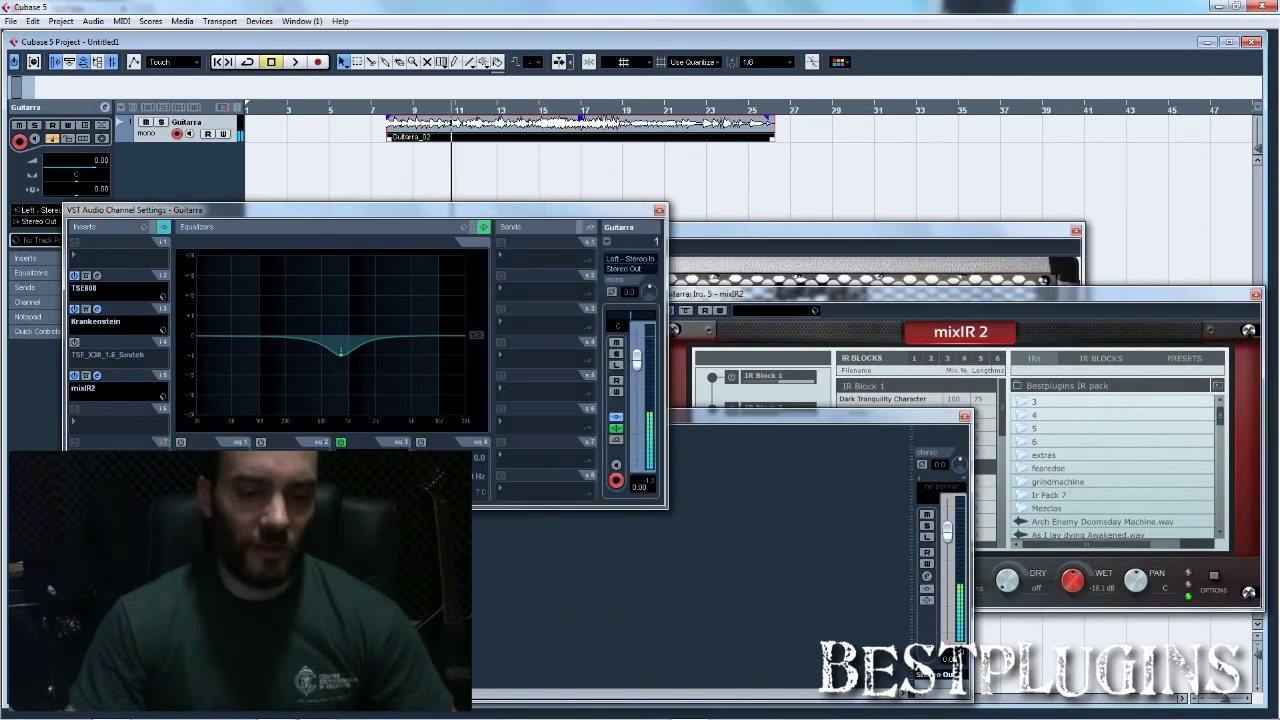
pyautogui.click(341, 443)
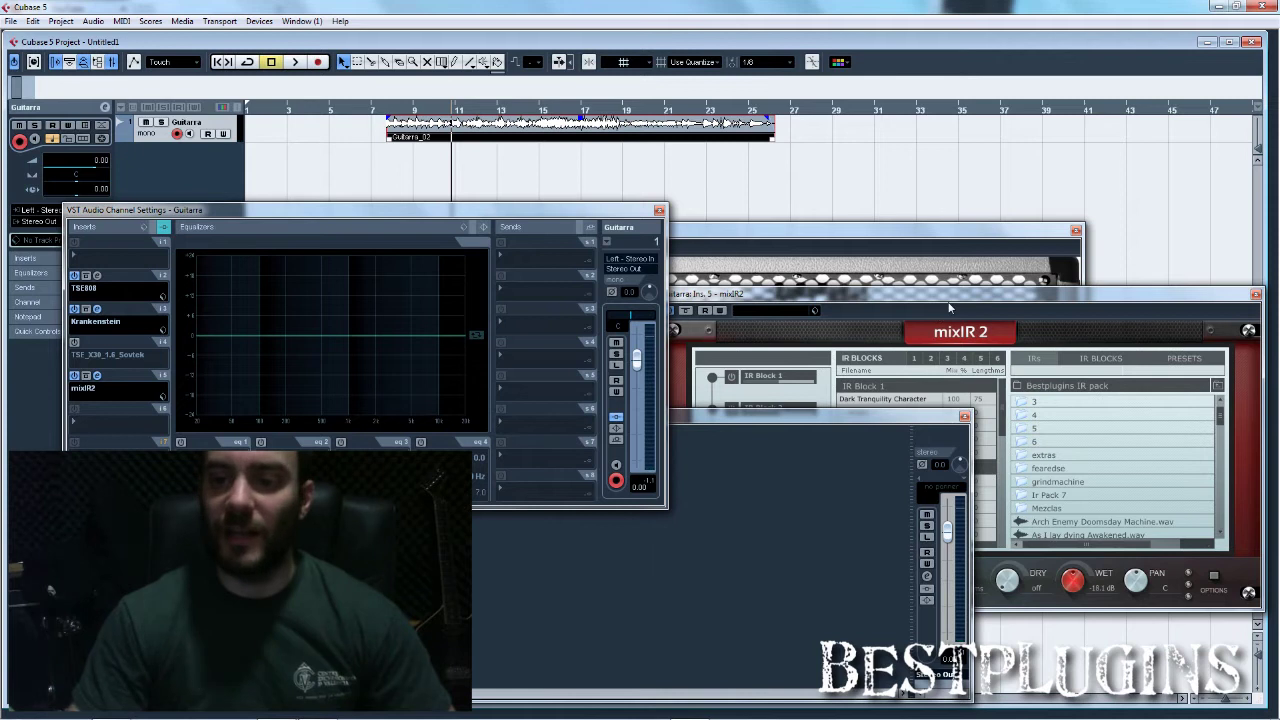
pyautogui.click(983, 322)
# Step: Audition In Flames Whoracle, Machine head and Sepultura Arise IRs, settling on Pantera Vulgar display of power
pyautogui.scroll(-5, 1122, 488)
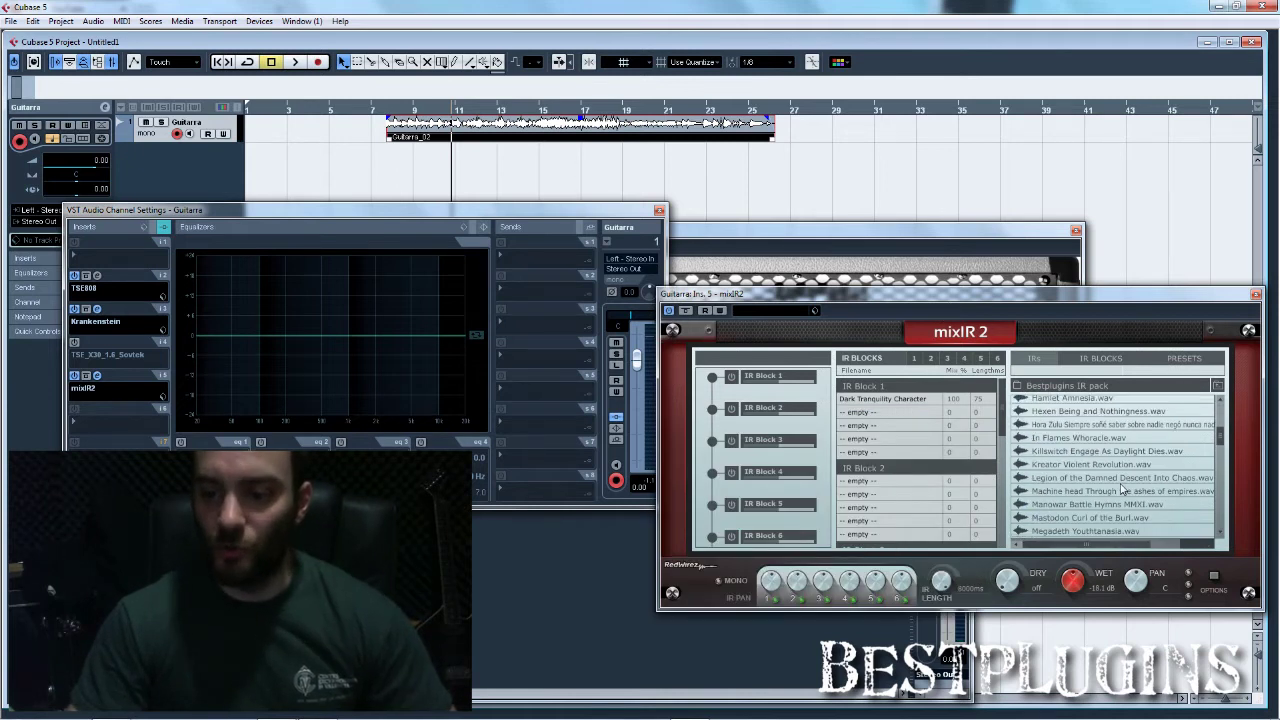
pyautogui.doubleClick(1088, 444)
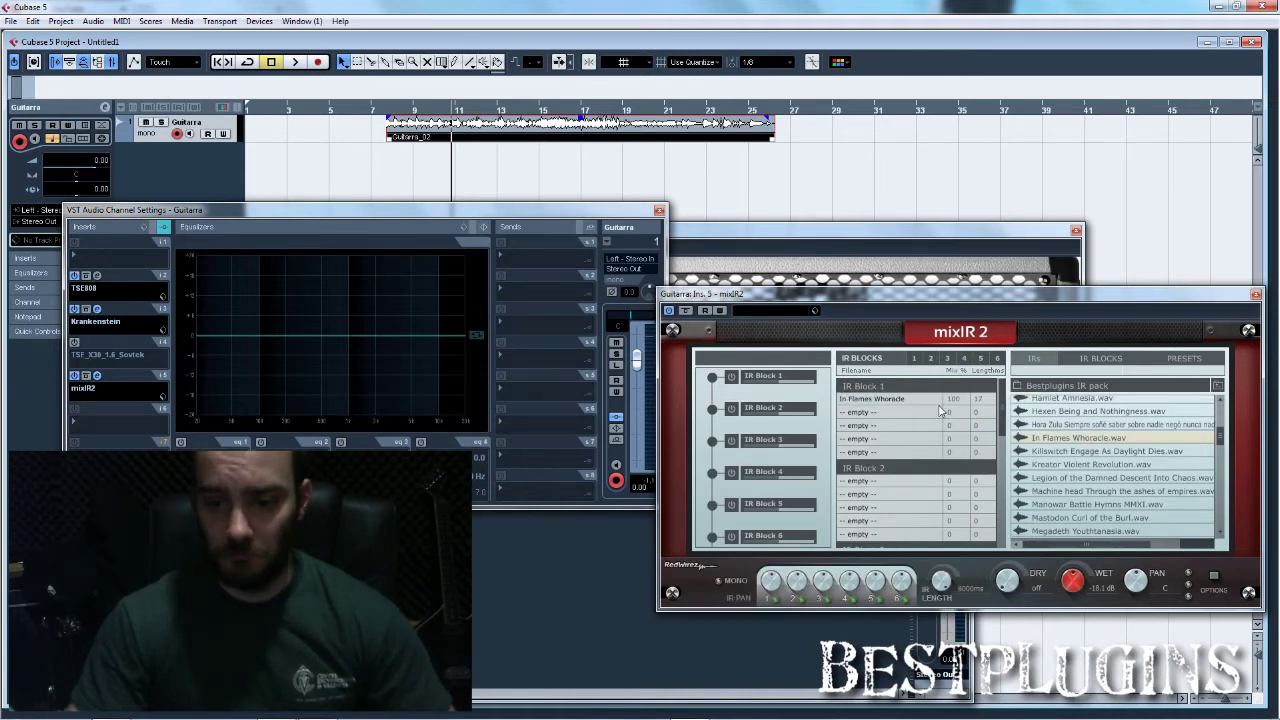
pyautogui.press('space')
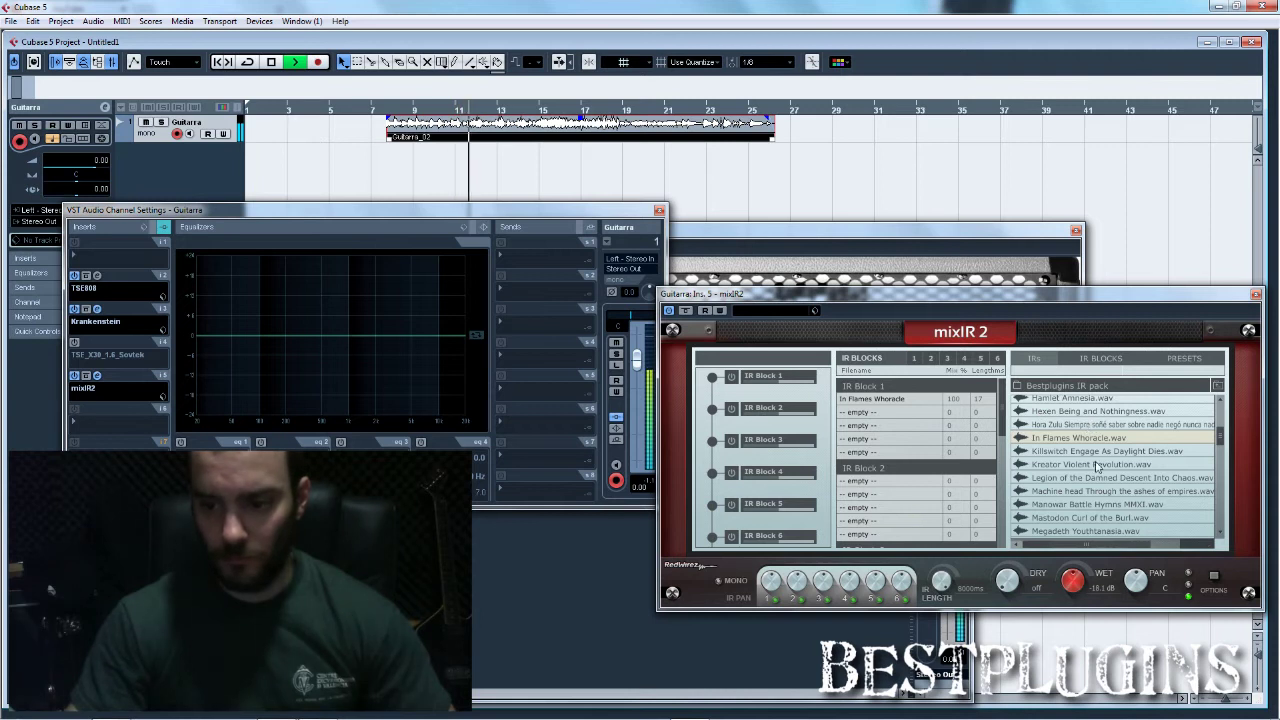
pyautogui.doubleClick(1070, 492)
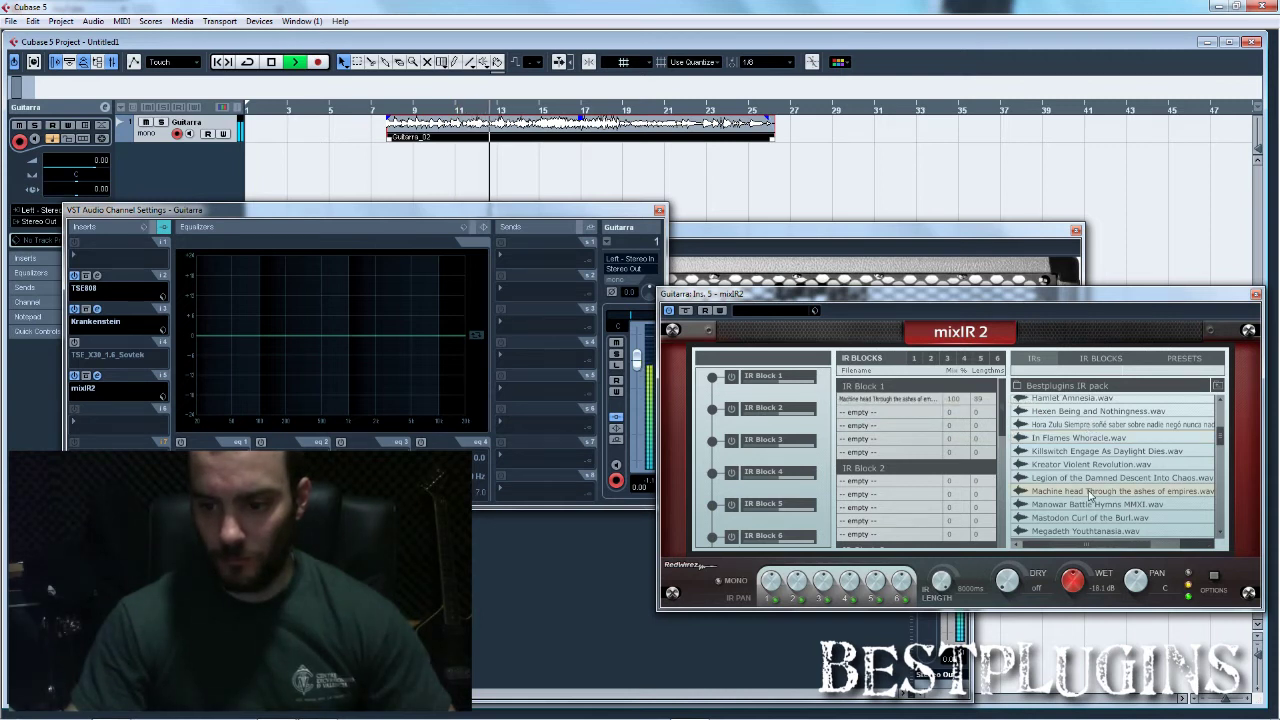
pyautogui.scroll(-3, 1090, 494)
pyautogui.doubleClick(1070, 454)
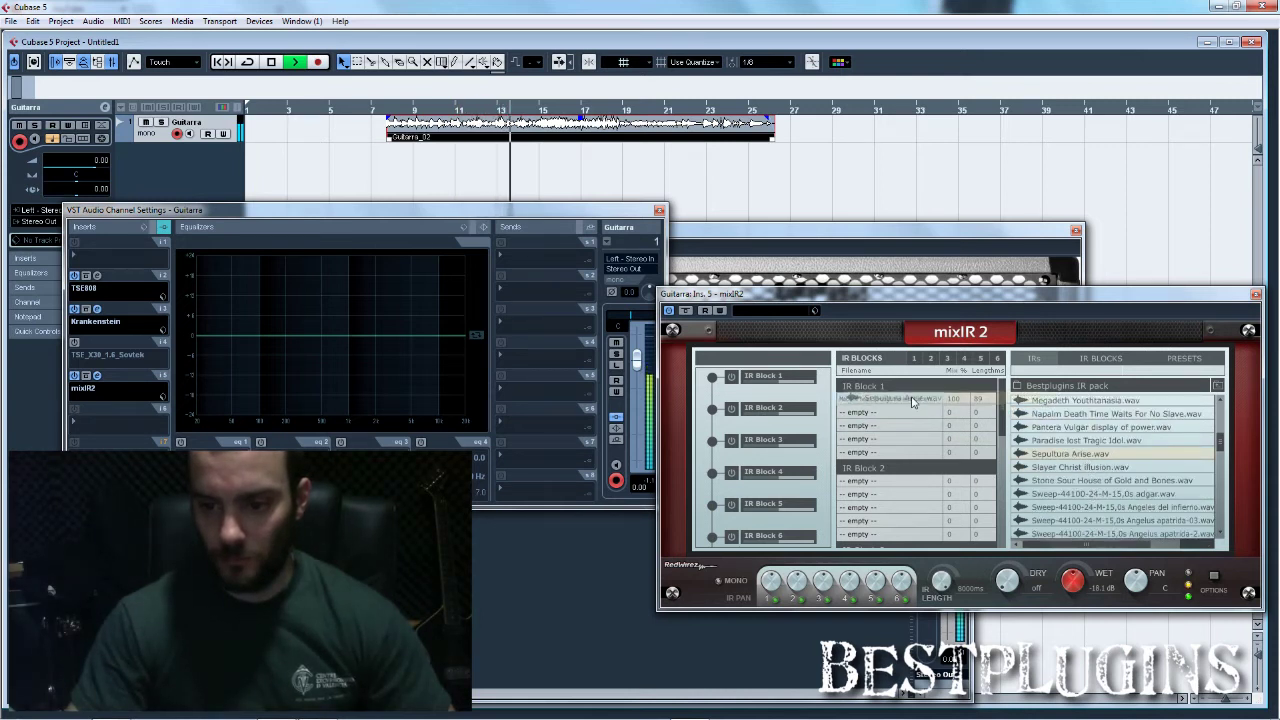
pyautogui.doubleClick(1088, 427)
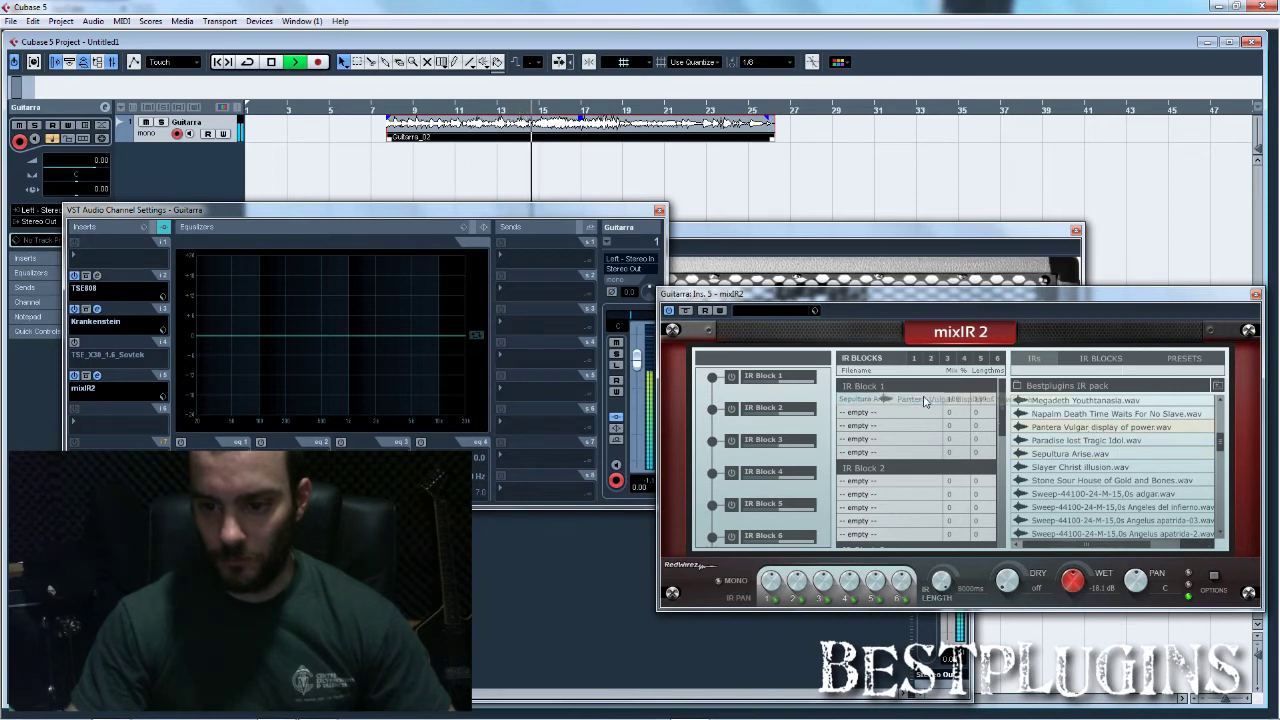
pyautogui.scroll(5, 1100, 468)
pyautogui.scroll(4, 1101, 468)
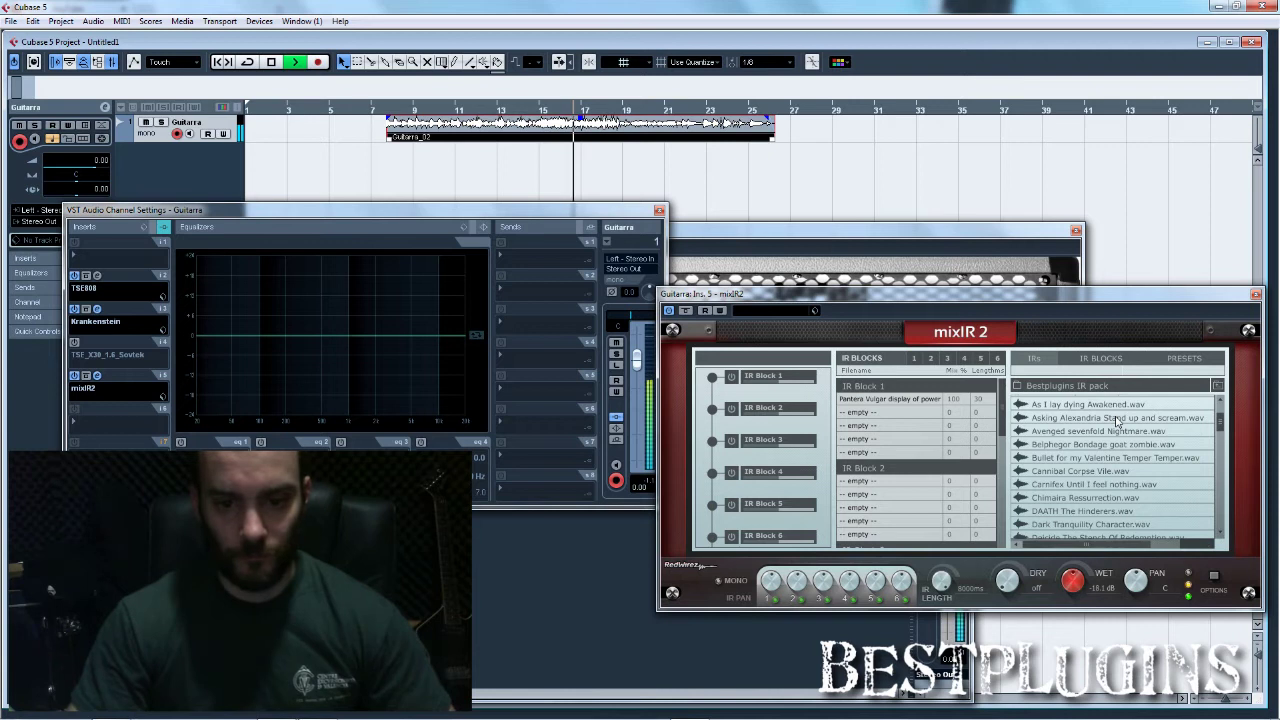
pyautogui.press('space')
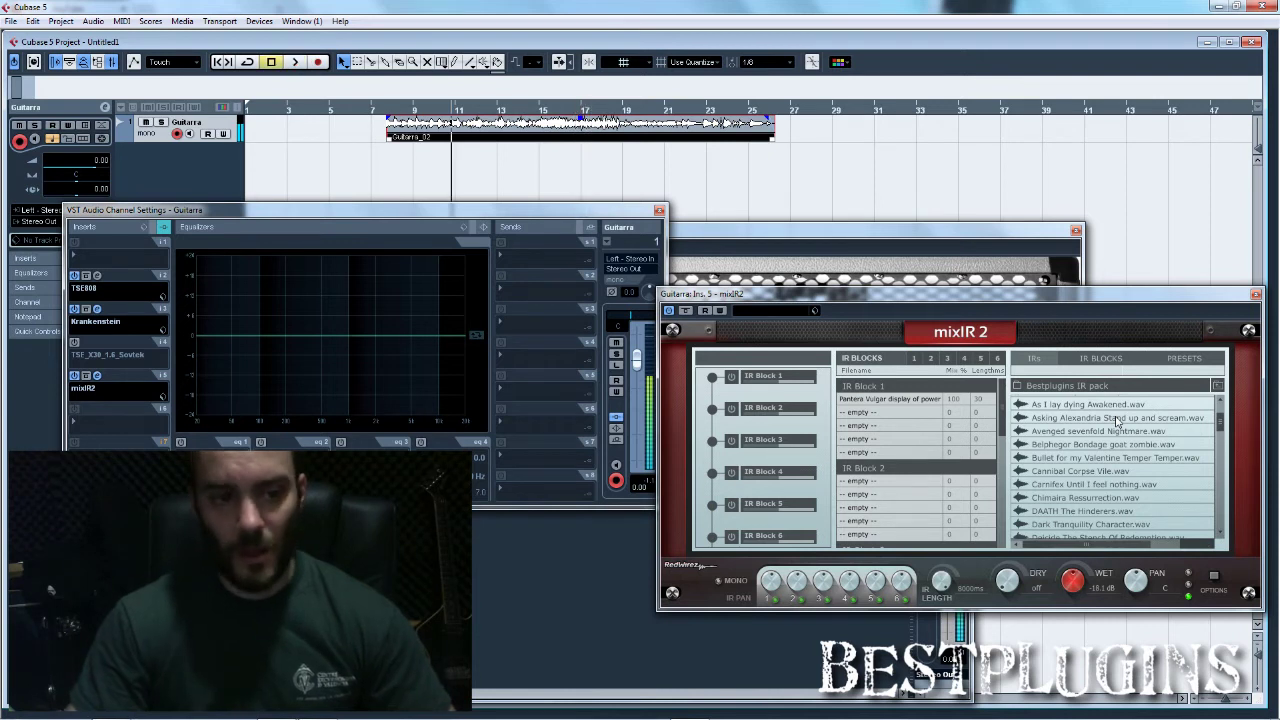
# Step: Nudge the channel settings lower and drag the Krankenstein amp forward into the centre
pyautogui.moveTo(519, 212)
pyautogui.mouseDown()
pyautogui.moveTo(508, 233)
pyautogui.moveTo(500, 211)
pyautogui.moveTo(525, 218)
pyautogui.mouseUp()
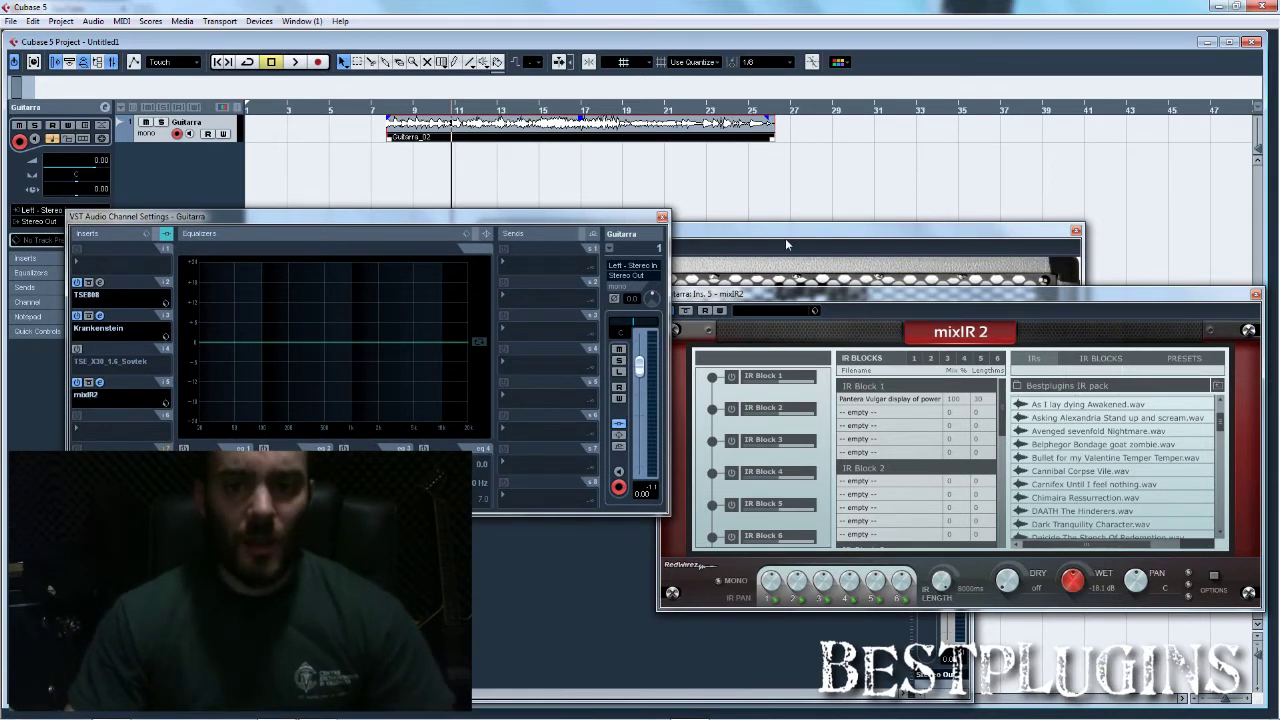
pyautogui.moveTo(772, 225); pyautogui.dragTo(771, 190)
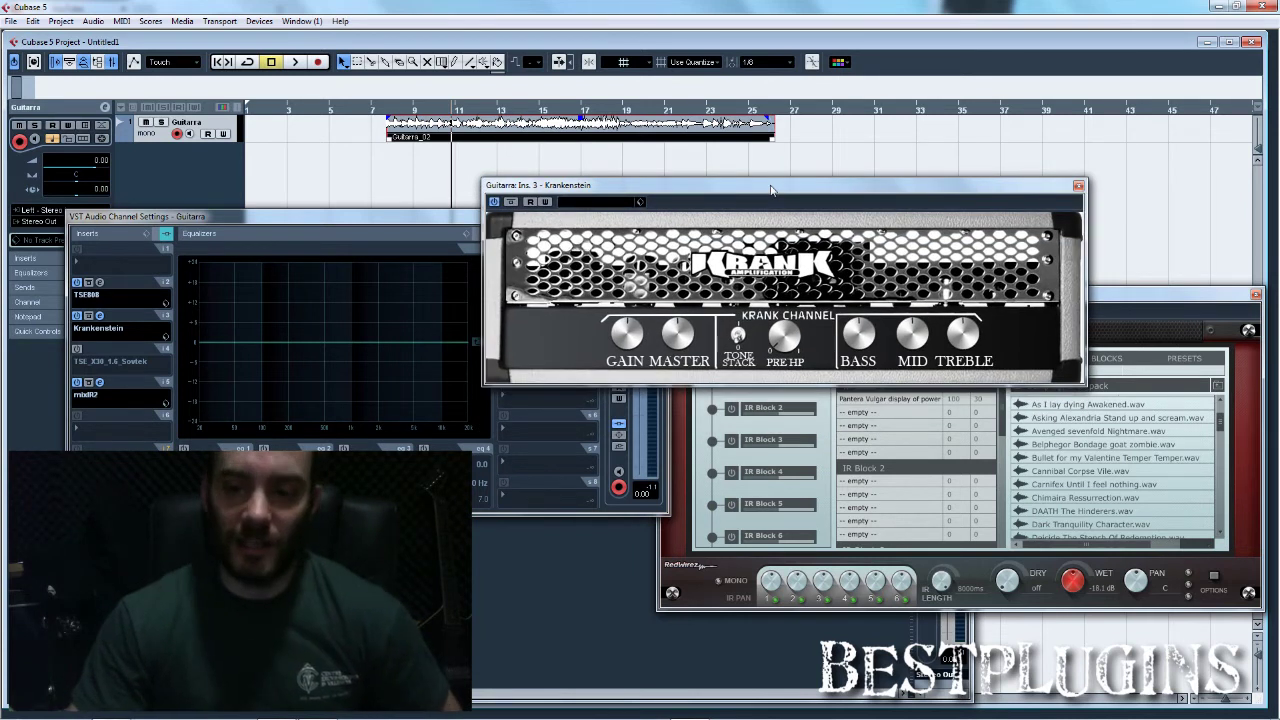
pyautogui.moveTo(771, 190); pyautogui.dragTo(707, 190)
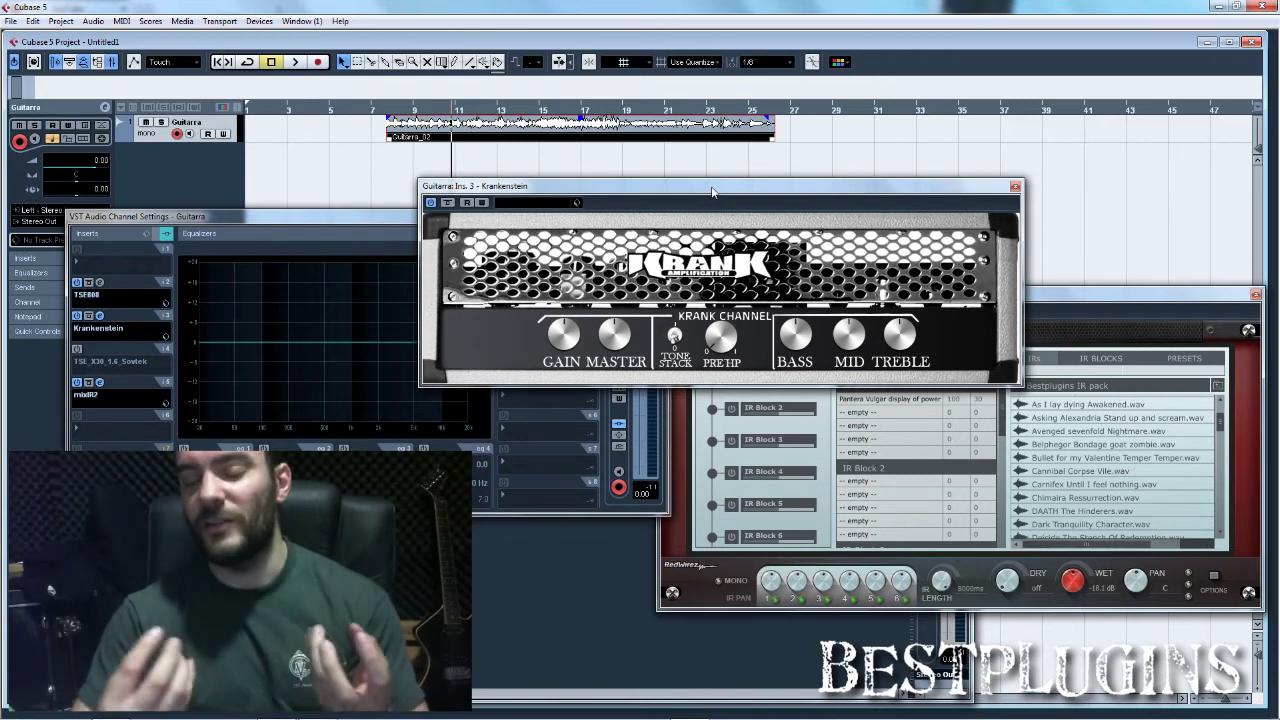
pyautogui.moveTo(712, 191); pyautogui.dragTo(628, 181)
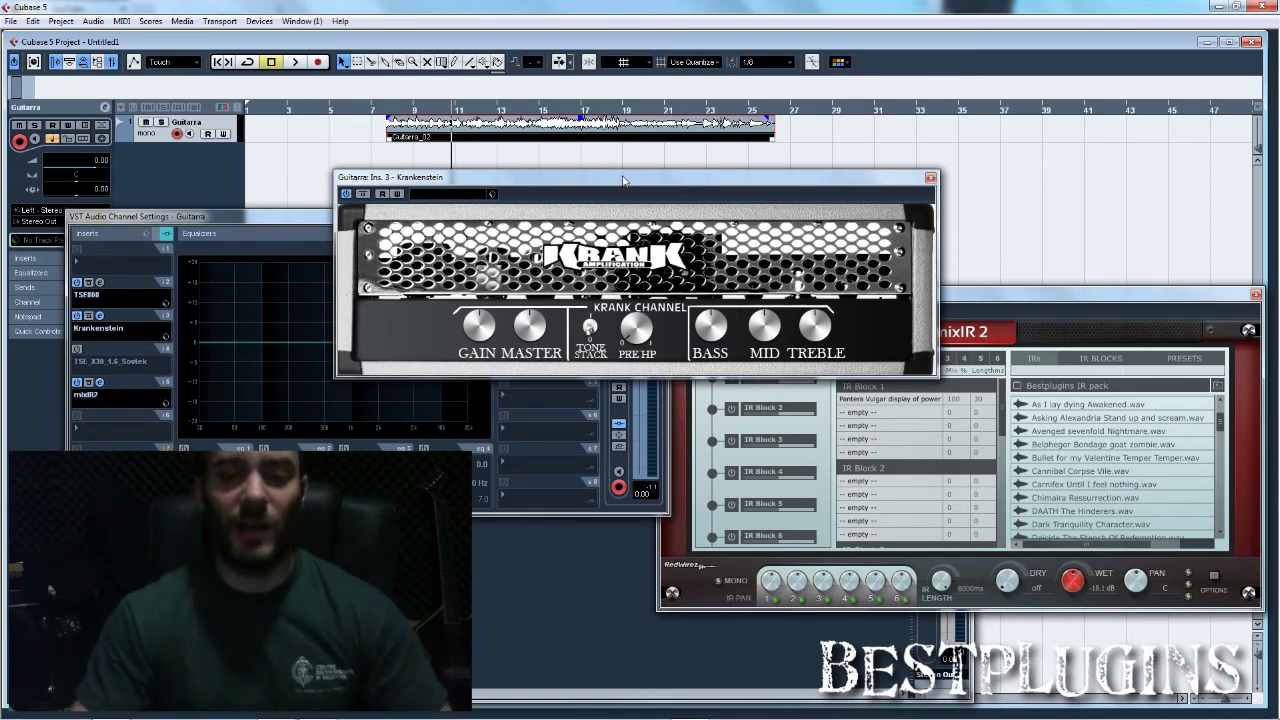
pyautogui.moveTo(623, 181); pyautogui.dragTo(590, 183)
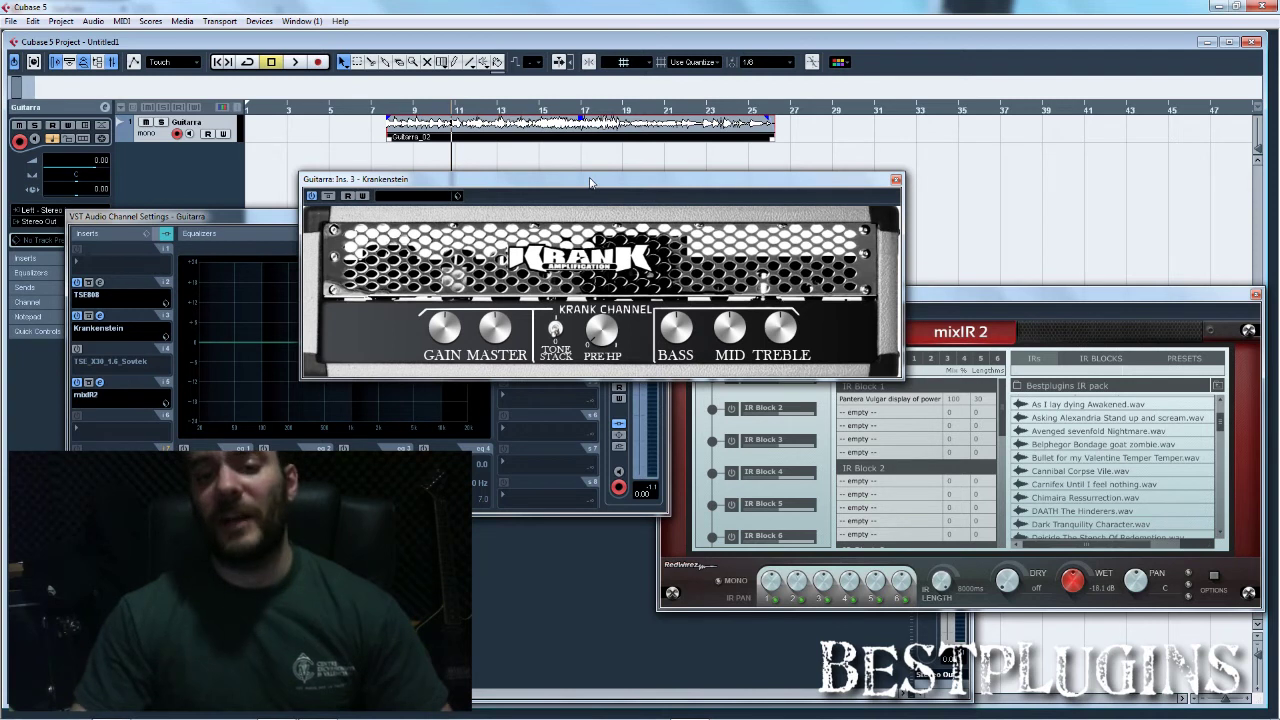